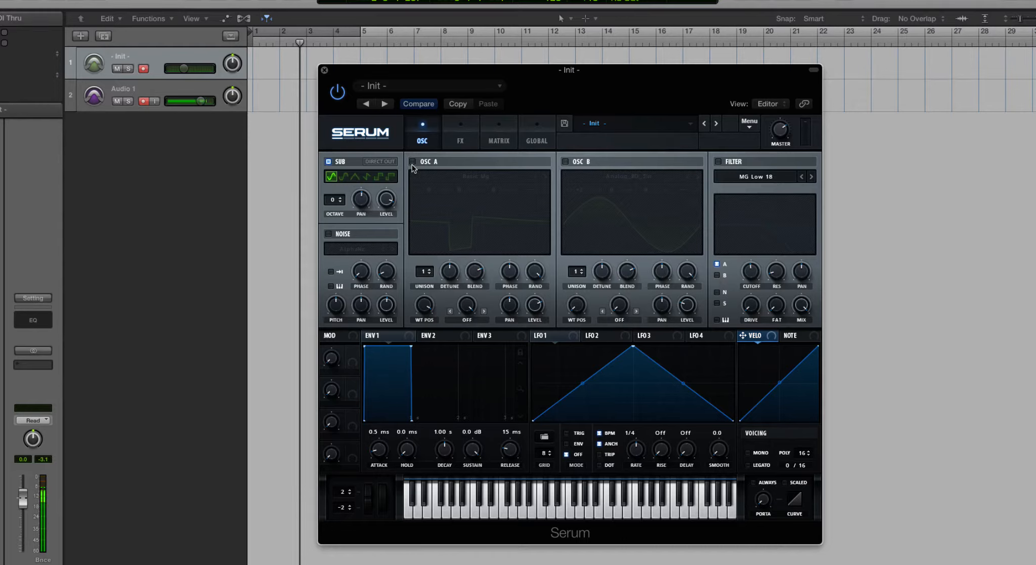
Step: Toggle the sub oscillator off and on to compare the sound, leaving it enabled
click(328, 161)
click(328, 162)
click(327, 162)
click(328, 162)
Step: Step the sub oscillator's shape through the available waveforms, including Triangle, Saw and Square, ending on Pulse
click(344, 176)
click(355, 177)
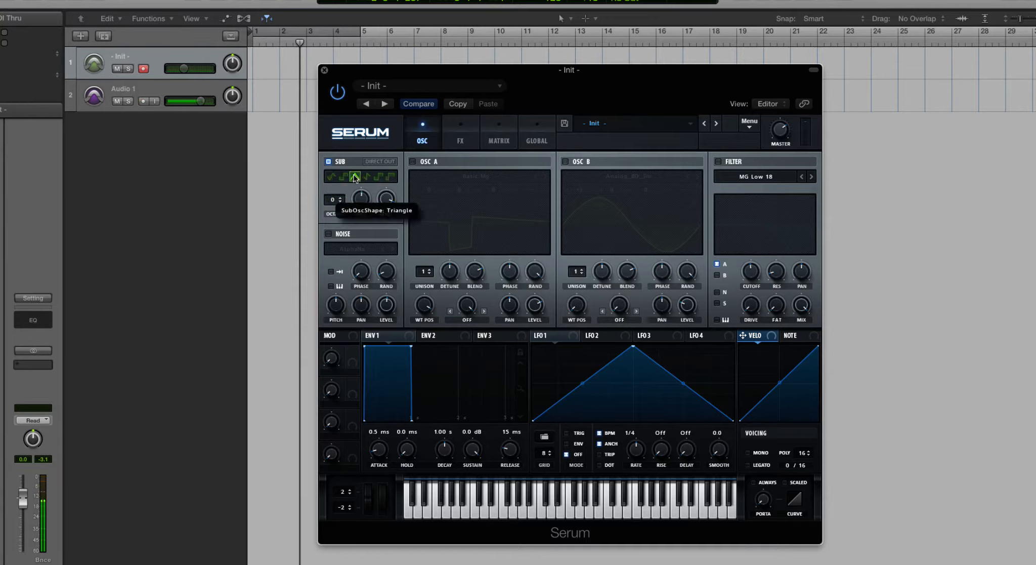
click(367, 177)
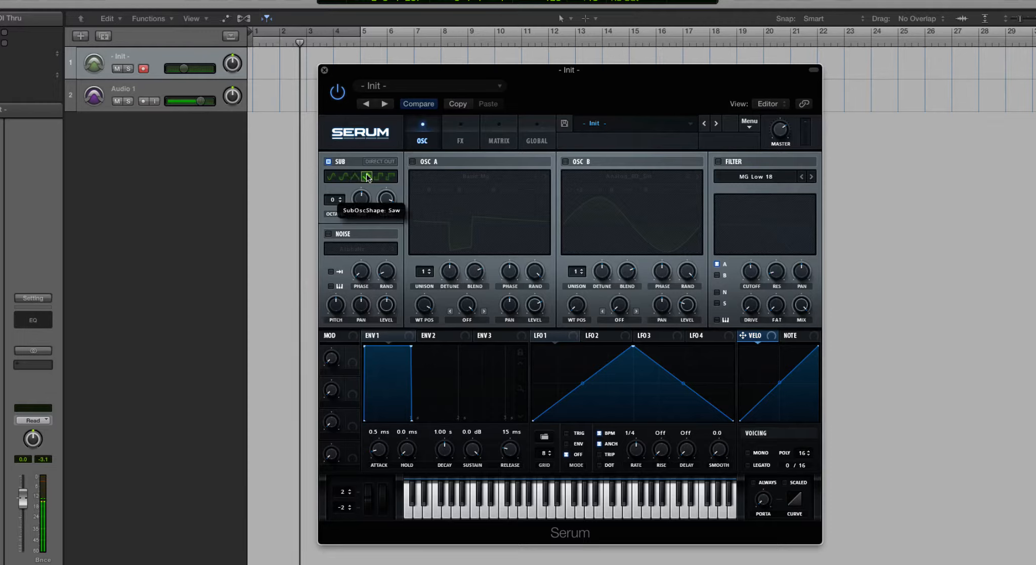
click(379, 176)
click(391, 177)
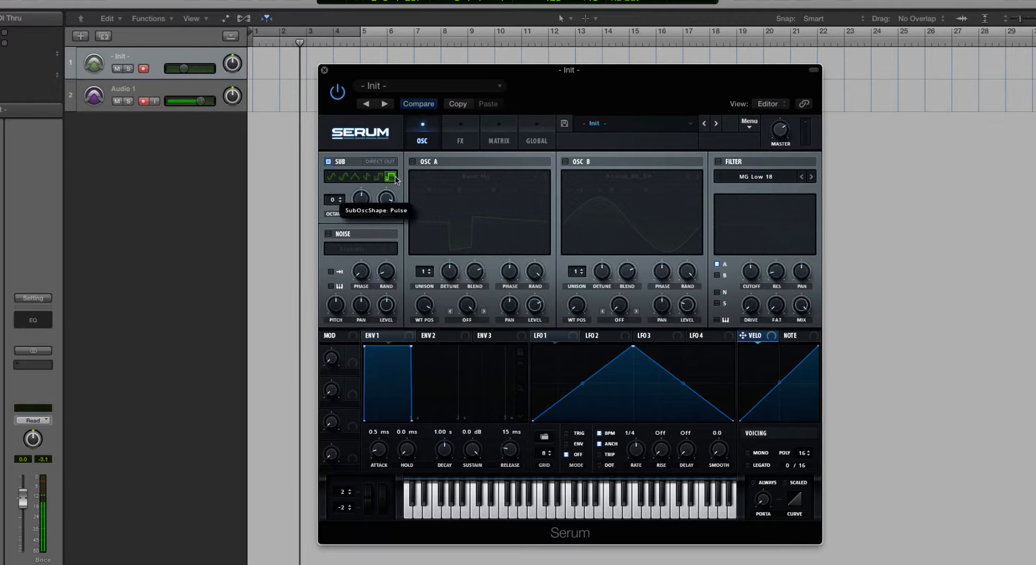
Step: Set the sub oscillator to the sine shape and try out its octave, pan and level controls
click(332, 177)
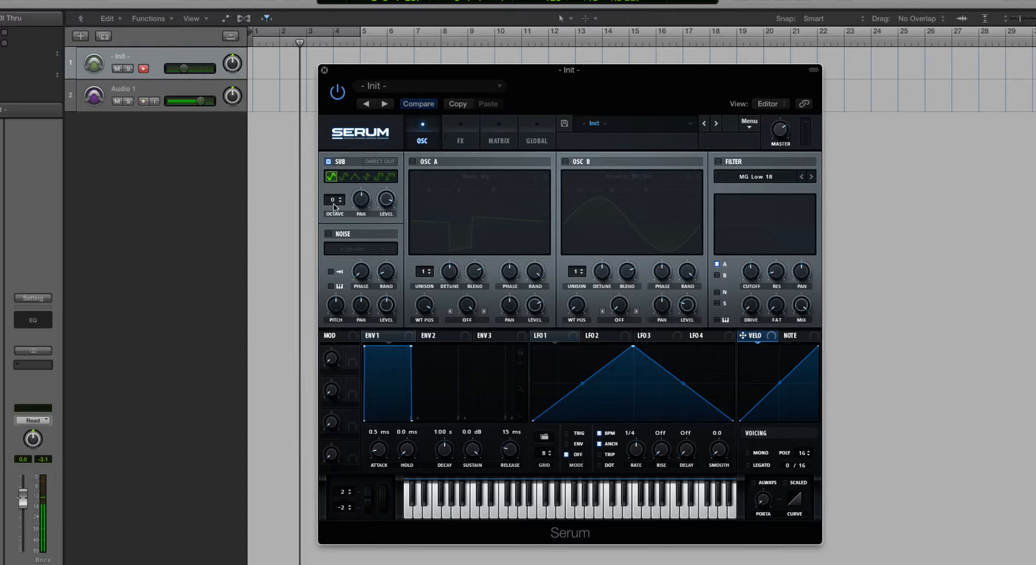
drag(334, 202, 349, 136)
drag(349, 178, 363, 200)
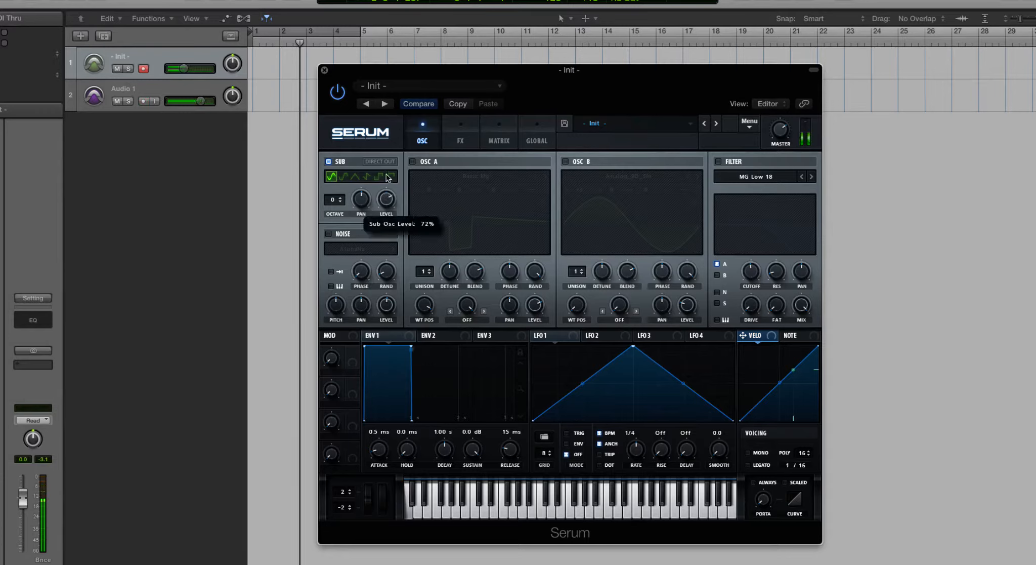
Step: Audition the sub oscillator's non-sine shapes one by one while playing notes, from the rounded waveform to Pulse
click(344, 176)
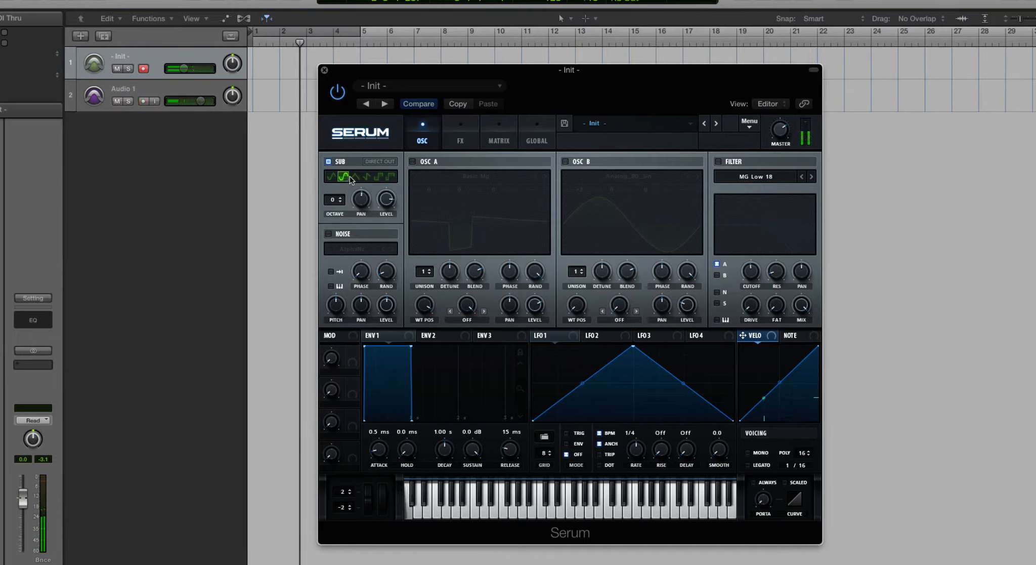
click(355, 176)
click(369, 177)
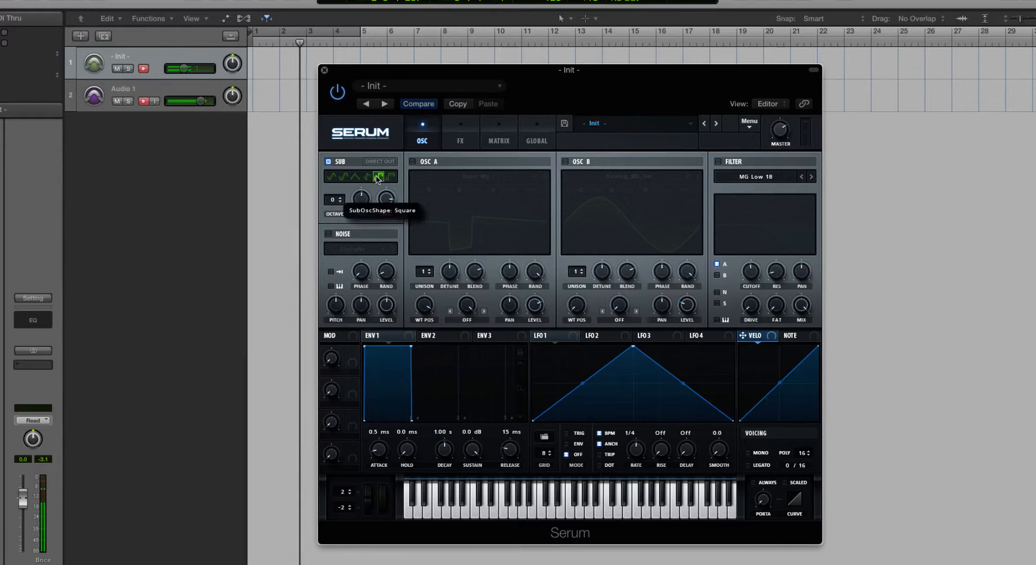
click(380, 178)
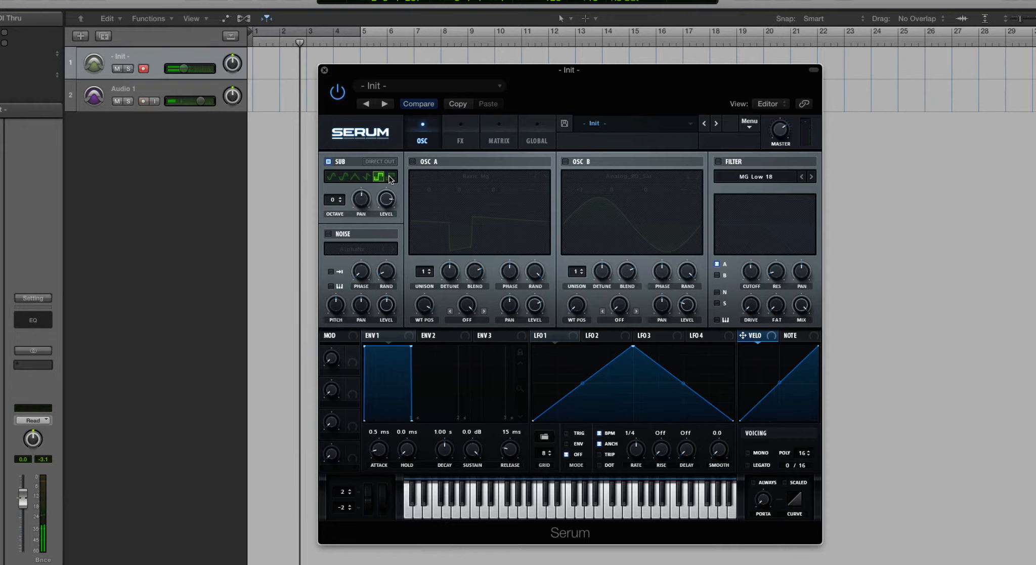
click(391, 177)
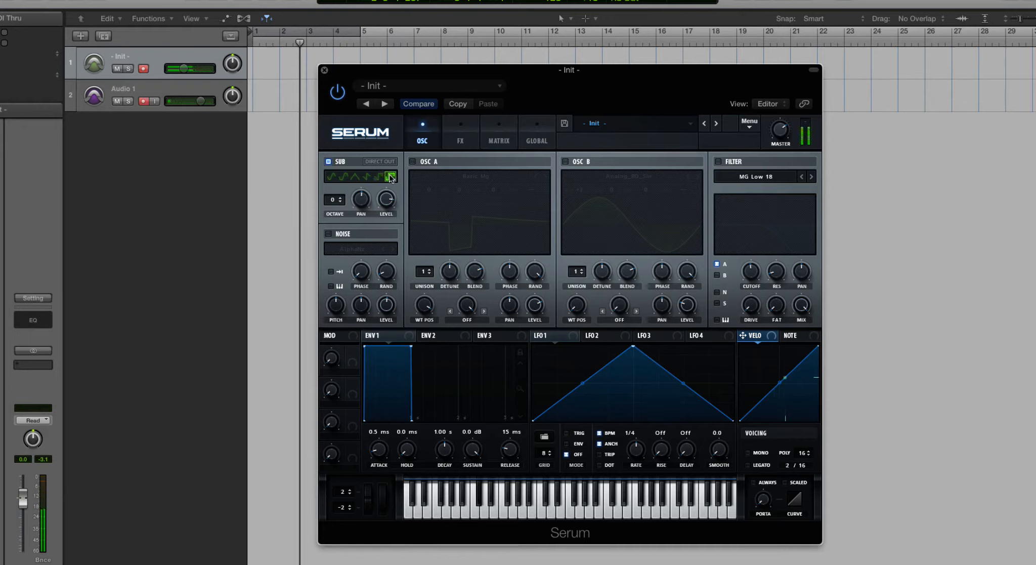
Step: Lower the sub oscillator's level and set its shape back to sine
drag(388, 202, 386, 245)
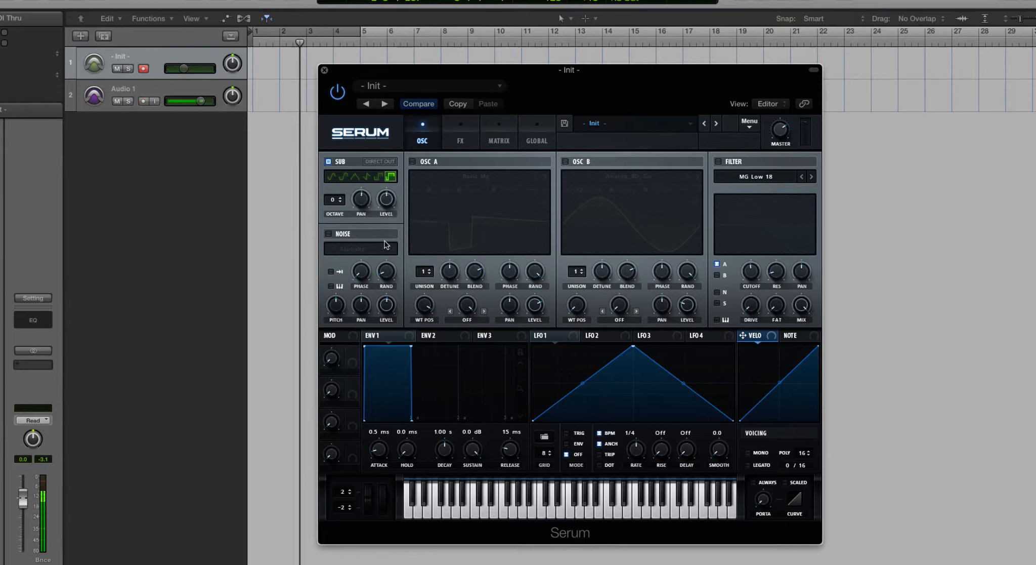
click(331, 176)
Step: Turn on oscillator A and change its wavetable position, comparing the sound with the sub oscillator off and on
click(412, 161)
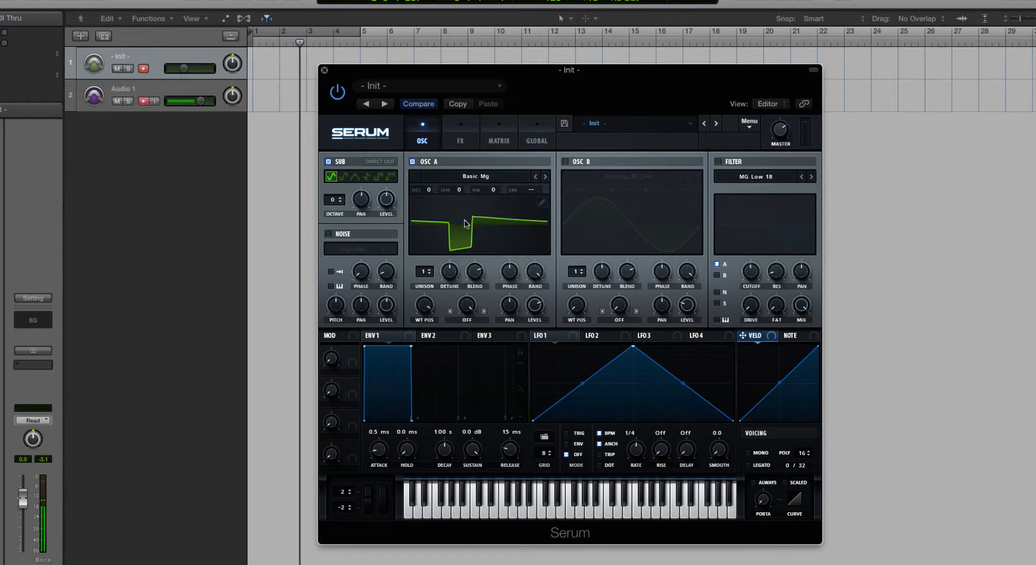
mouse_move(425, 302)
mouse_down()
mouse_move(428, 340)
mouse_move(428, 319)
mouse_up()
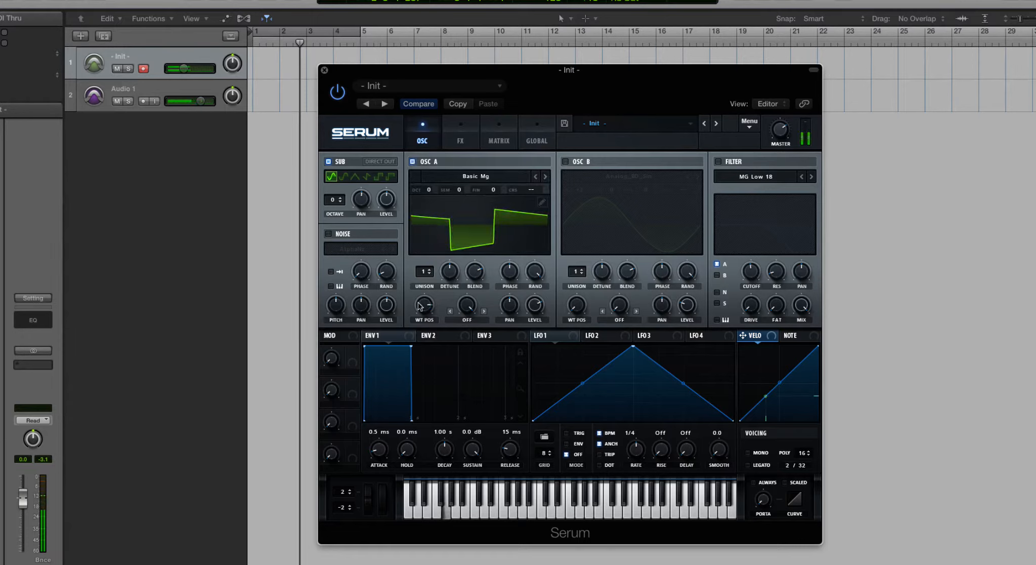
click(328, 161)
click(327, 161)
mouse_move(527, 311)
Step: Enable the Distortion, Delay and Reverb effects, trying the Flanger briefly and switching it off again
click(458, 138)
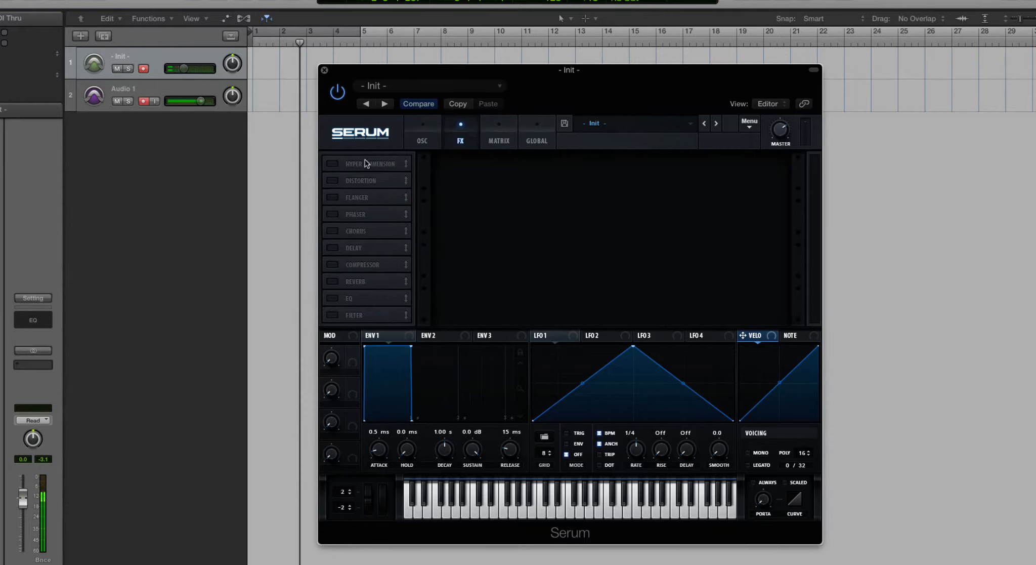
click(332, 181)
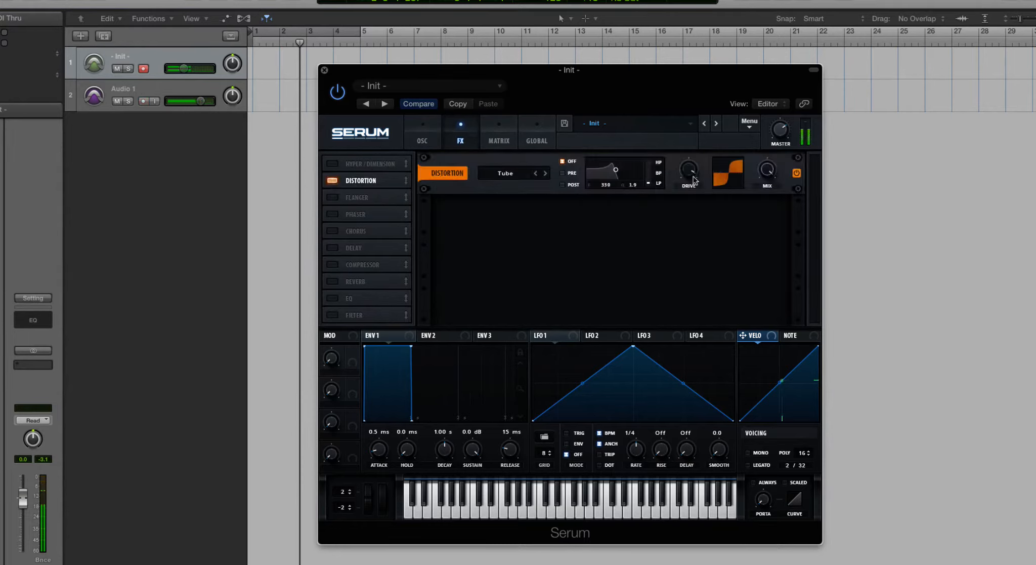
click(343, 197)
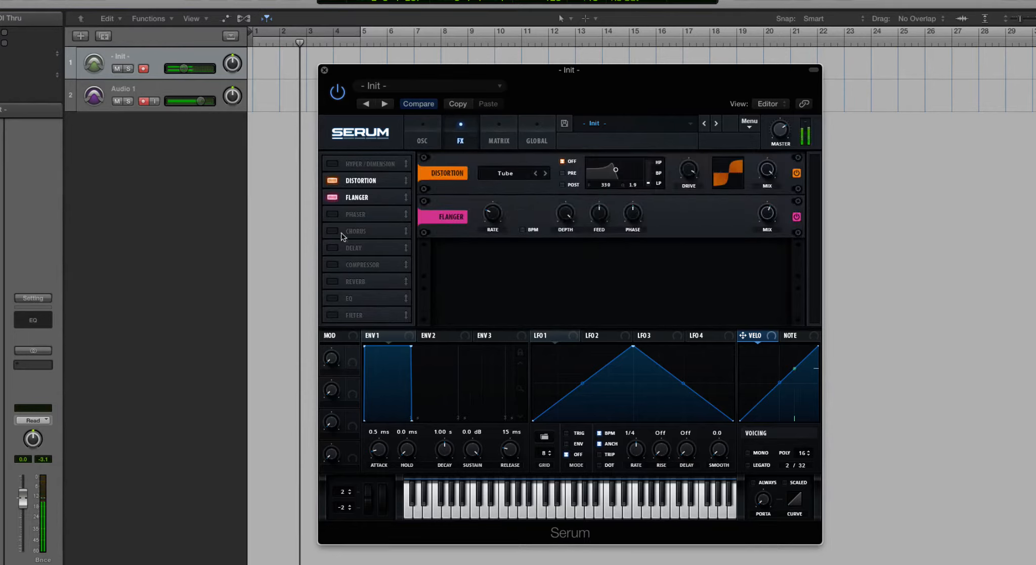
click(332, 198)
click(332, 248)
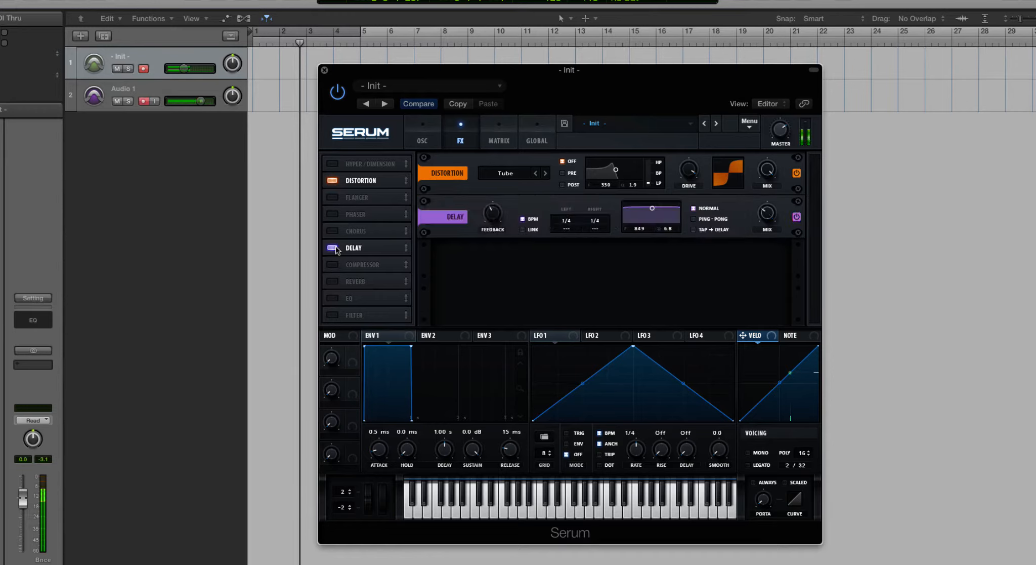
click(336, 282)
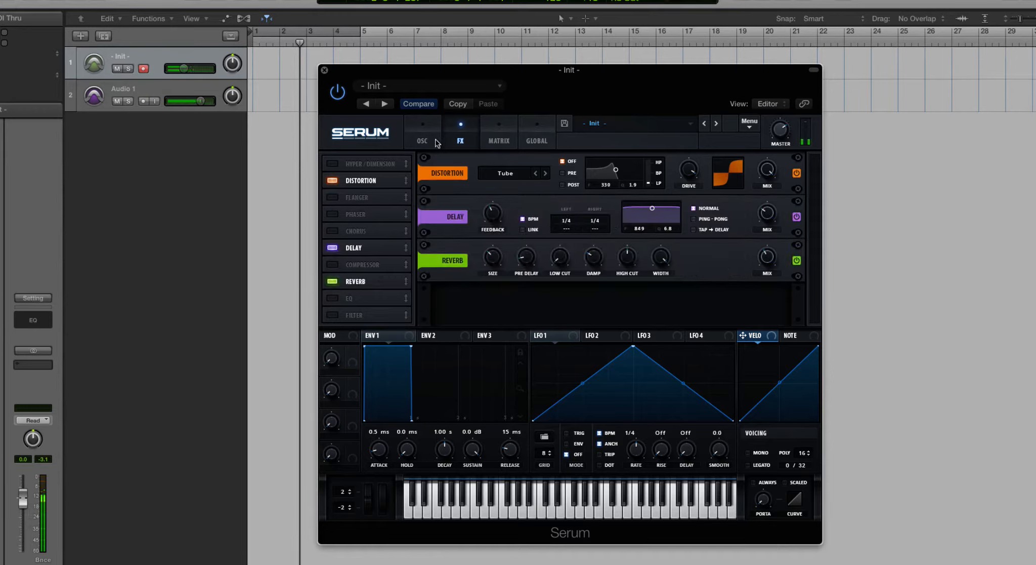
Step: Enable Direct Out on the sub oscillator and switch oscillator A off so the sub plays alone
click(416, 133)
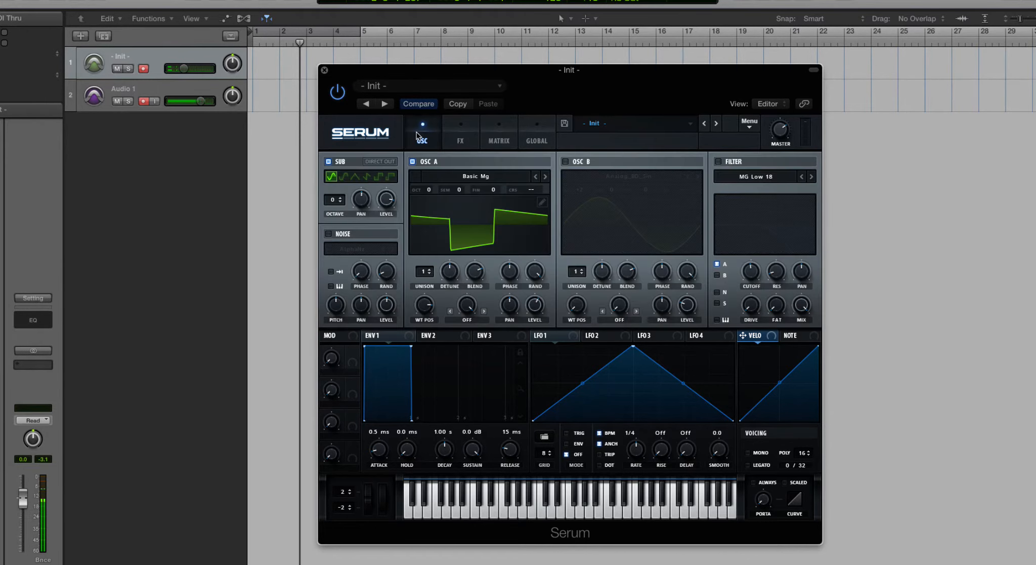
click(413, 162)
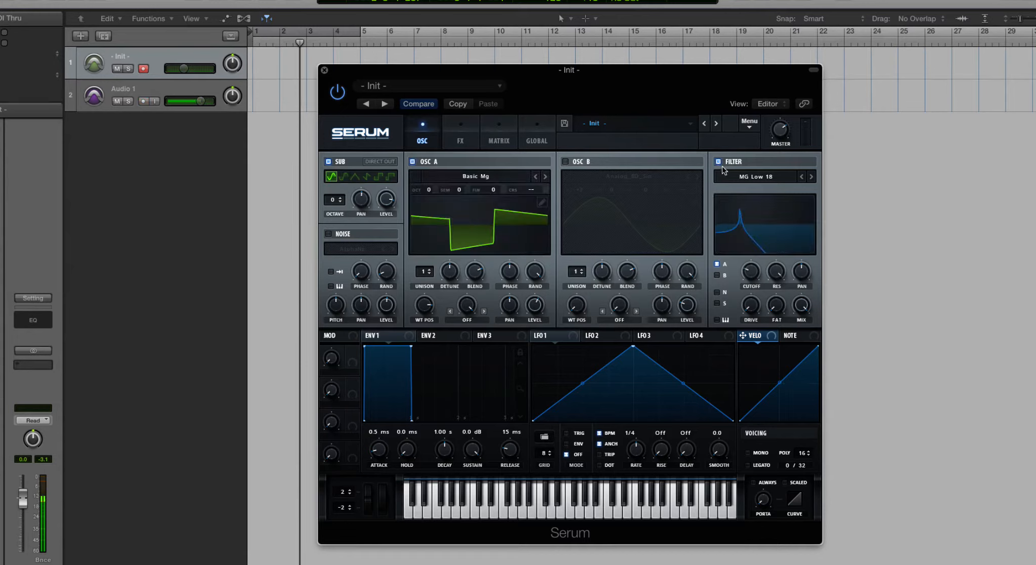
click(719, 163)
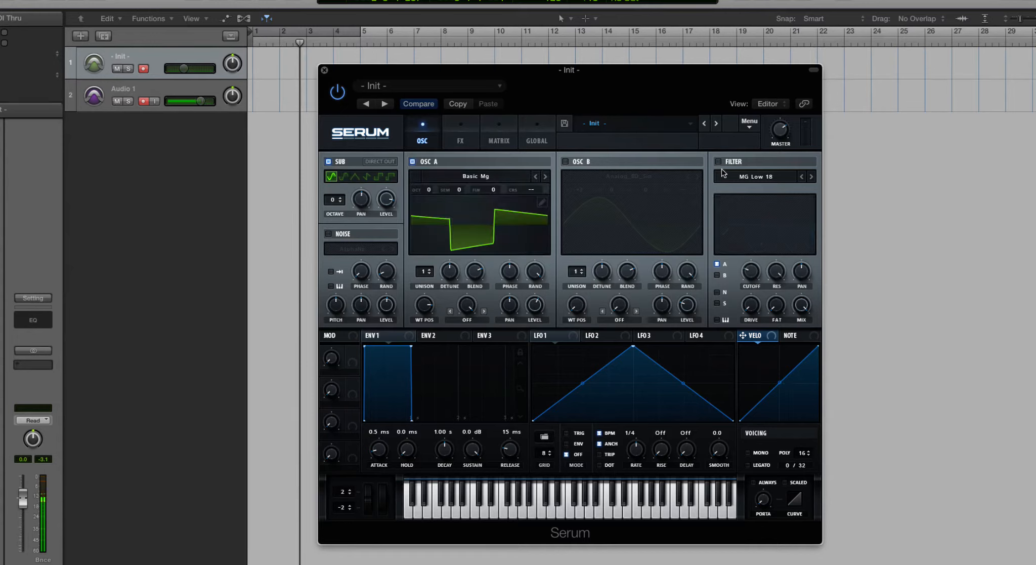
click(412, 161)
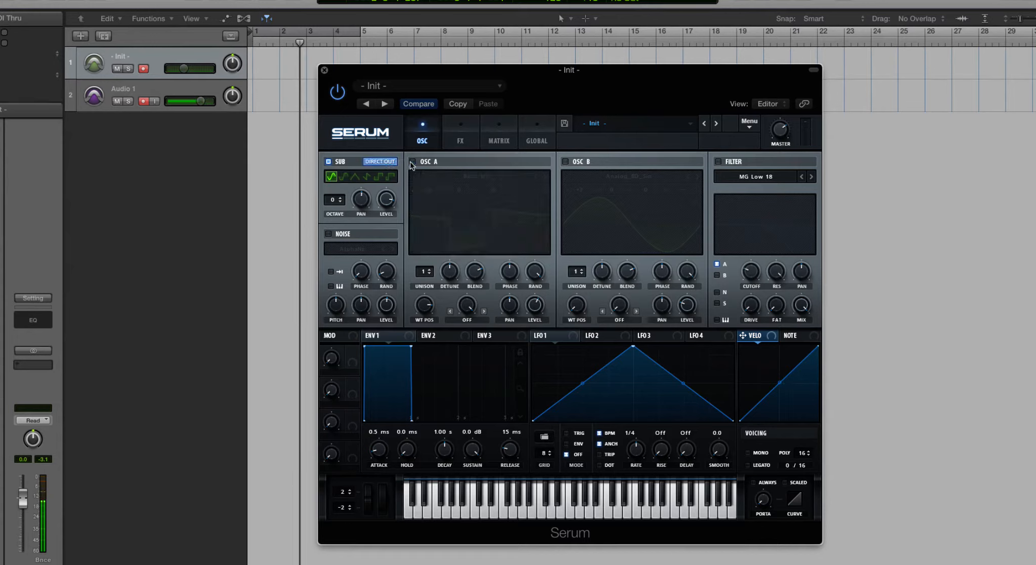
Step: Review the active effects in the effects rack and turn oscillator A back on
click(460, 138)
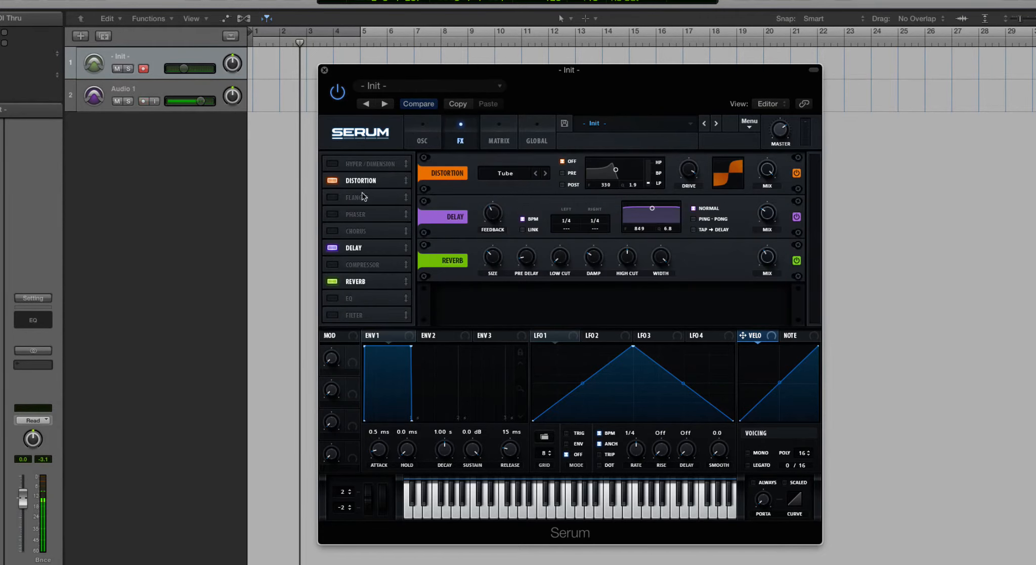
click(414, 138)
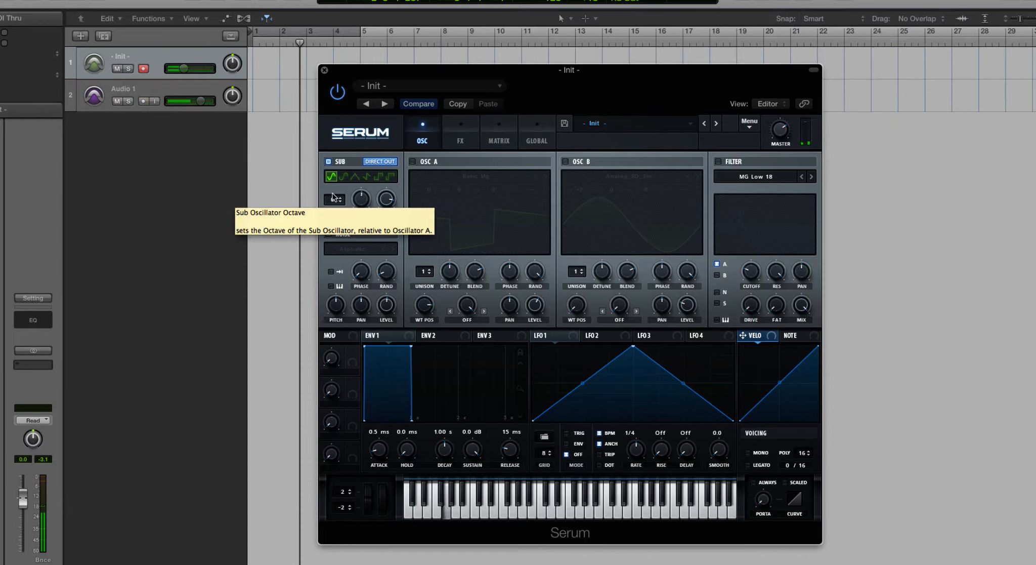
click(412, 161)
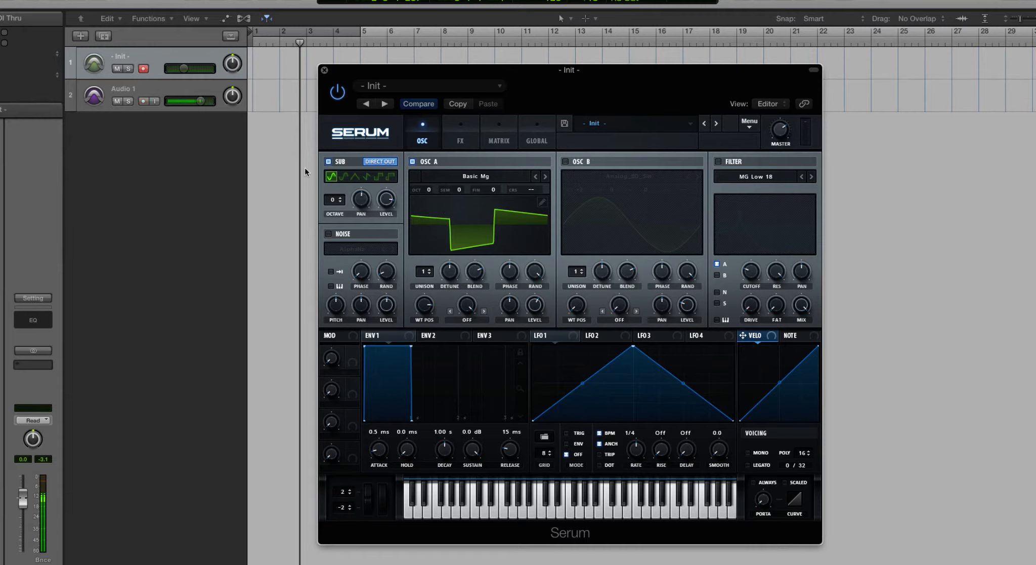
Step: Replace the sub oscillator with the noise oscillator and view the noise sample categories
click(328, 162)
click(328, 234)
click(338, 250)
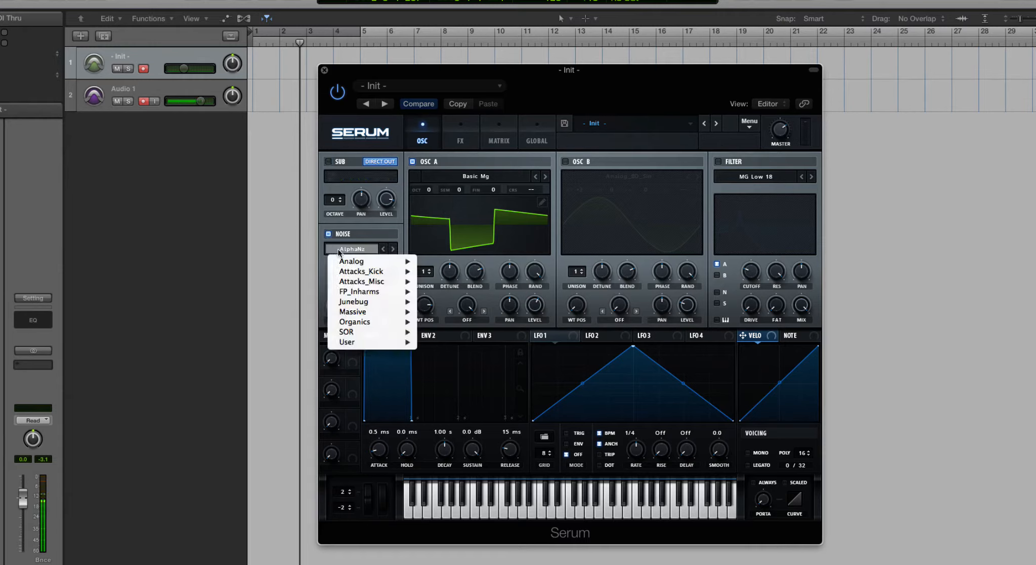
click(360, 233)
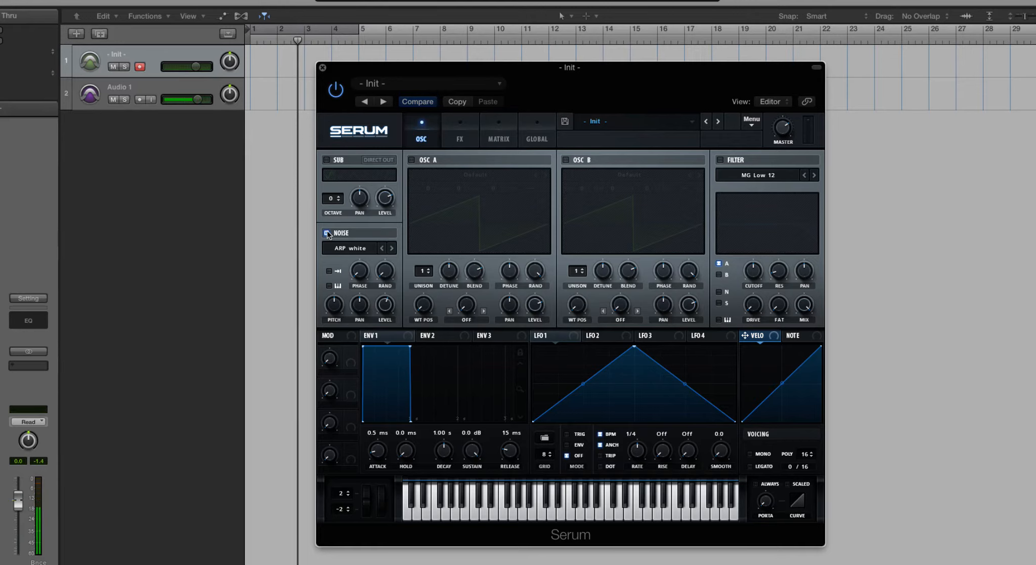
Step: Turn on the noise oscillator and look through the Analog noise samples, keeping ARP white
click(327, 235)
click(351, 250)
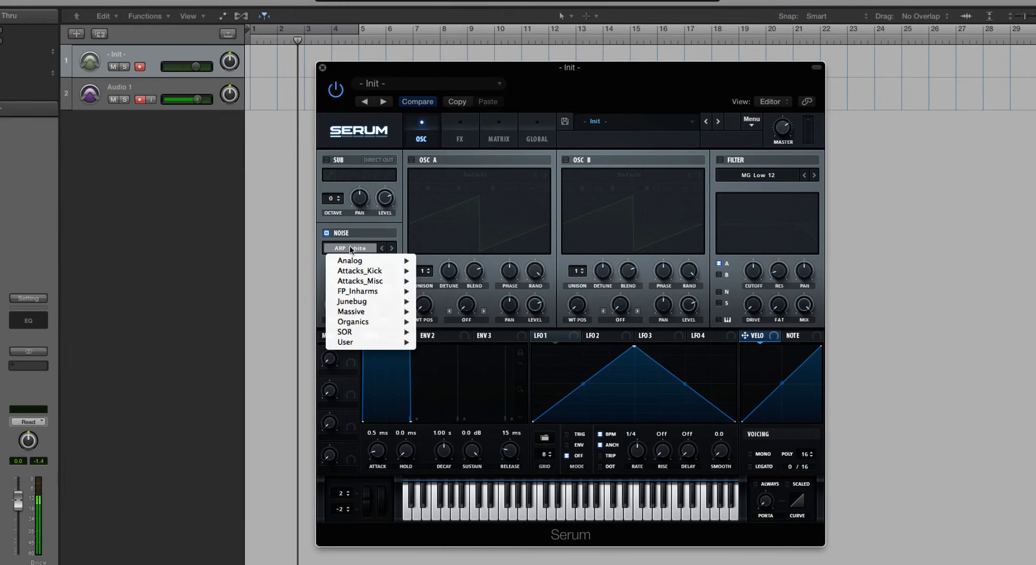
mouse_move(356, 261)
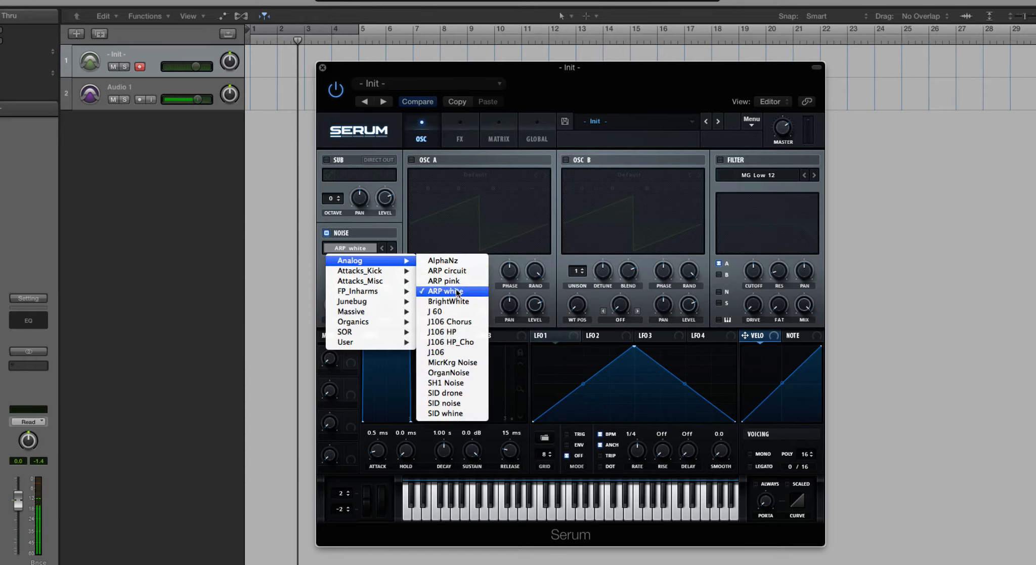
click(362, 233)
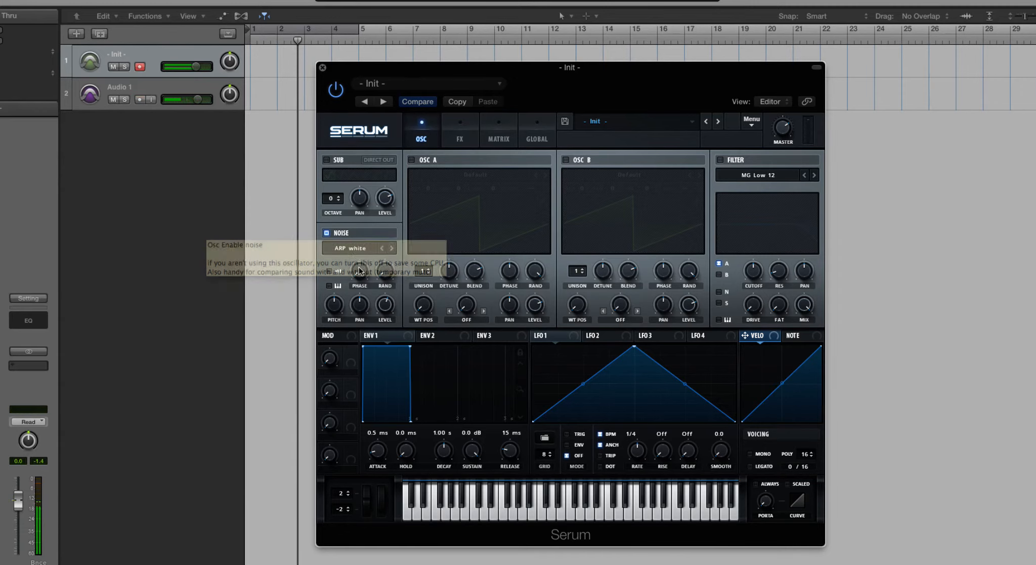
Step: Audition the Analog noise samples following ARP white, stepping past J 60 until J106 is loaded
click(392, 248)
click(391, 248)
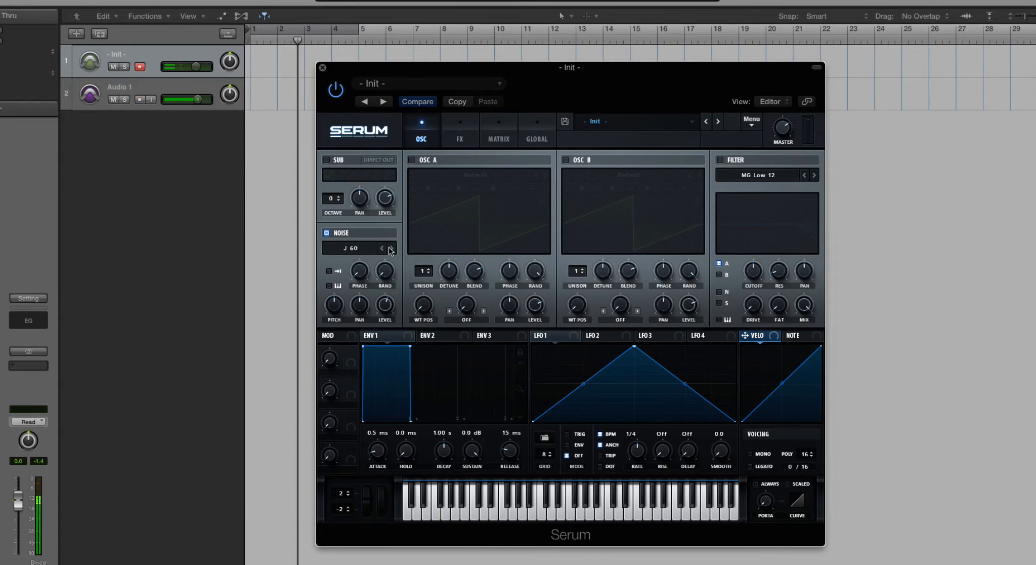
click(391, 248)
click(392, 249)
click(392, 248)
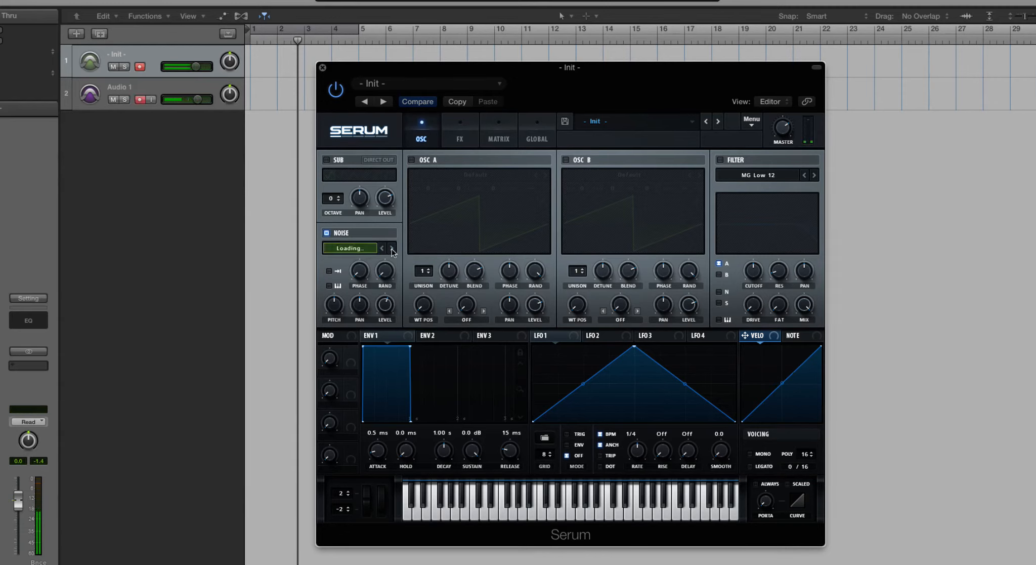
click(392, 249)
click(391, 249)
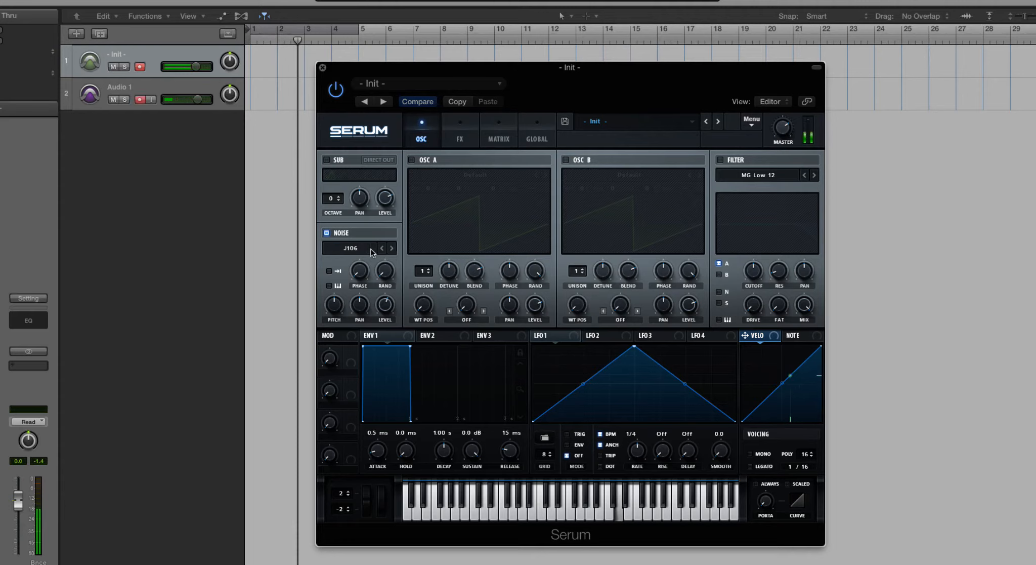
Step: Load the kick trans 1 sample from the Attacks_Misc category into the noise oscillator
click(364, 248)
mouse_move(358, 264)
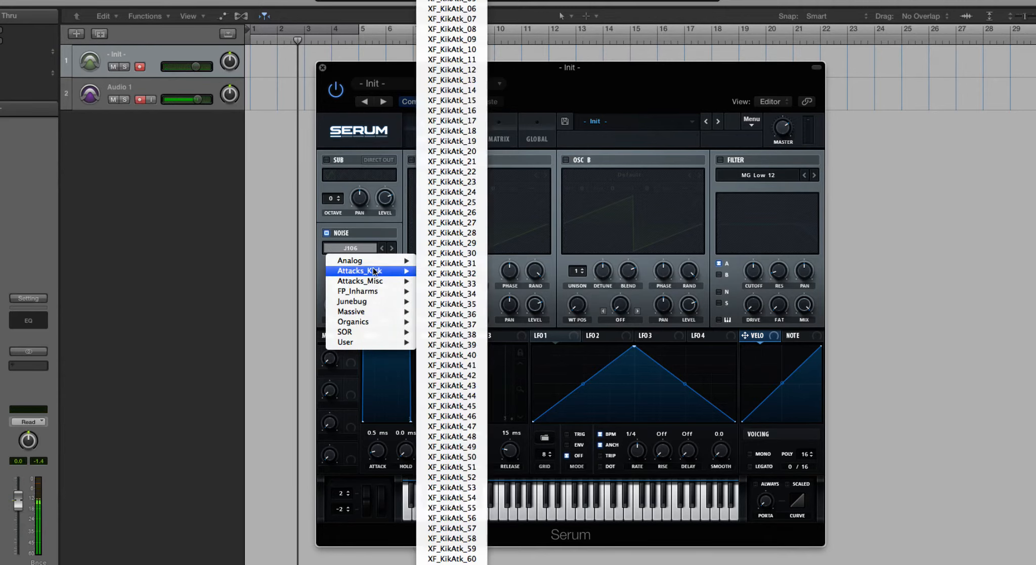
mouse_move(377, 266)
mouse_move(370, 283)
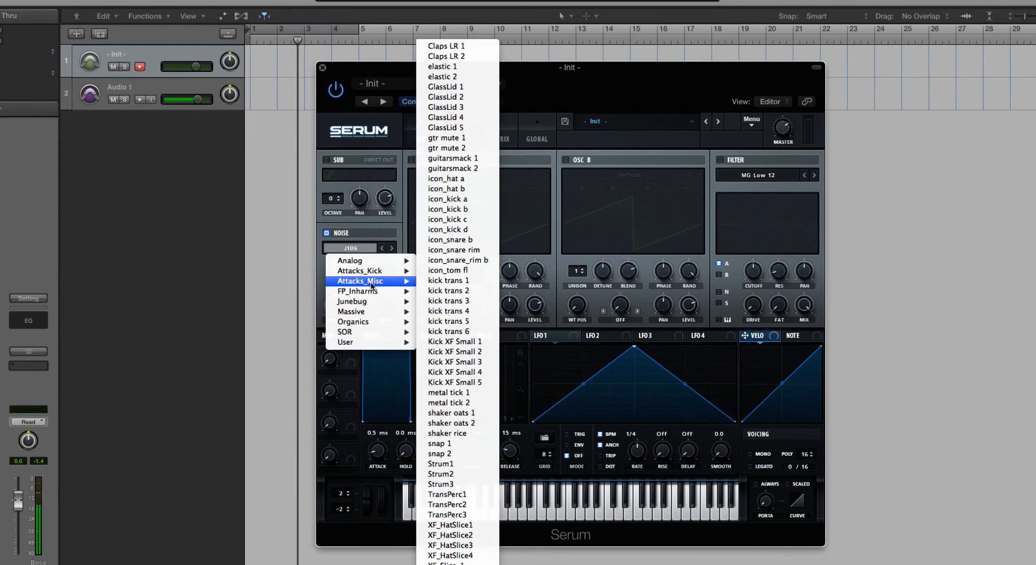
click(461, 280)
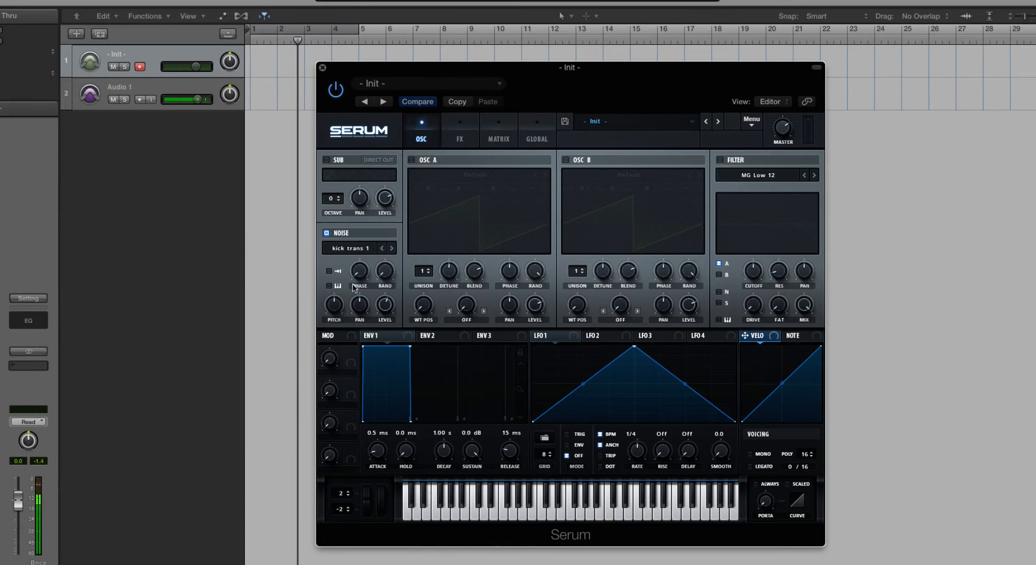
Step: Enable one-shot mode for the noise oscillator and audition the kick trans samples following kick trans 1, stopping at kick trans 4
click(392, 248)
click(392, 249)
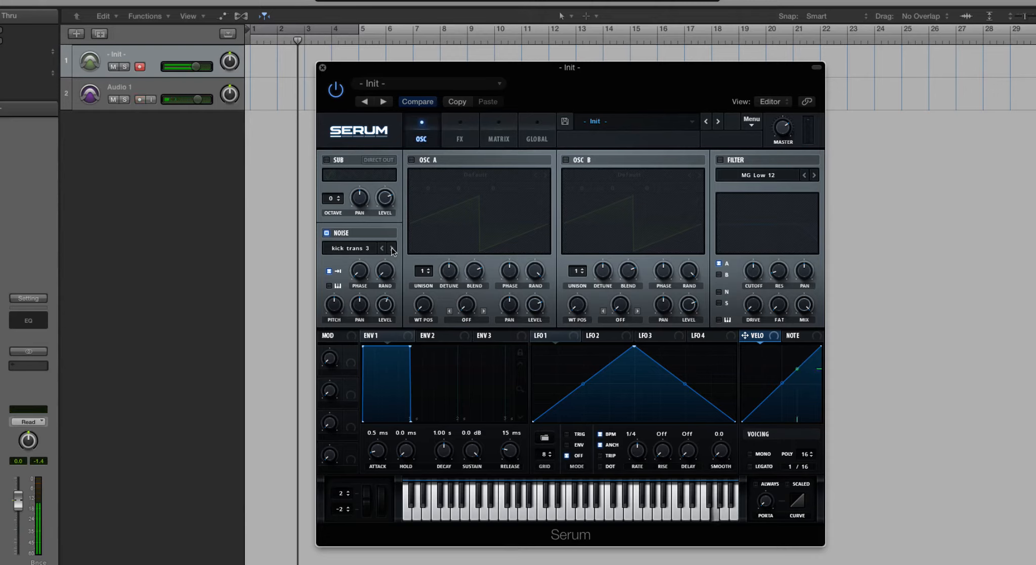
click(392, 248)
Step: Load the Horns Of Fear sample from the SOR category into the noise oscillator and compare it with one-shot mode off and on
click(338, 249)
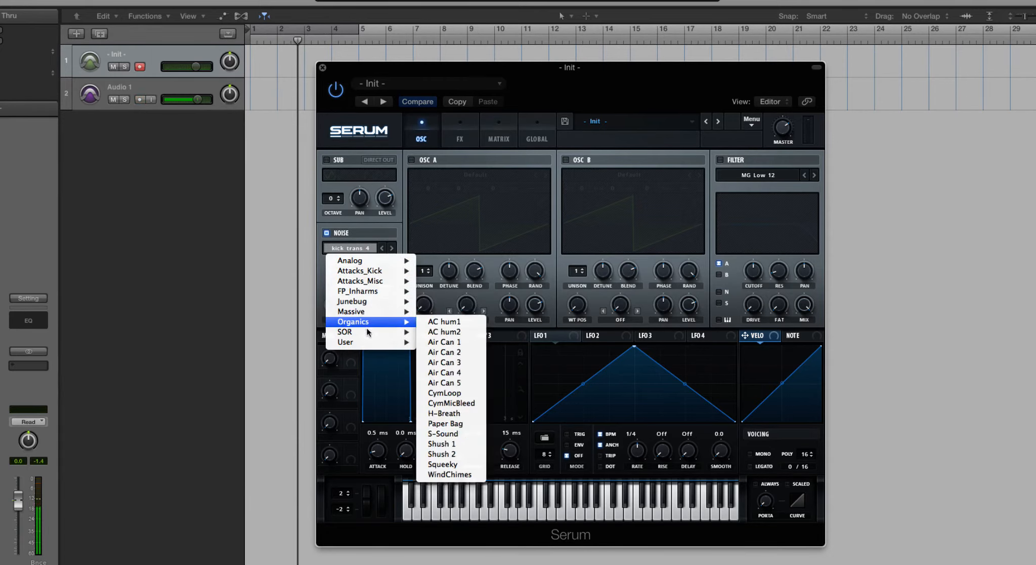
mouse_move(368, 332)
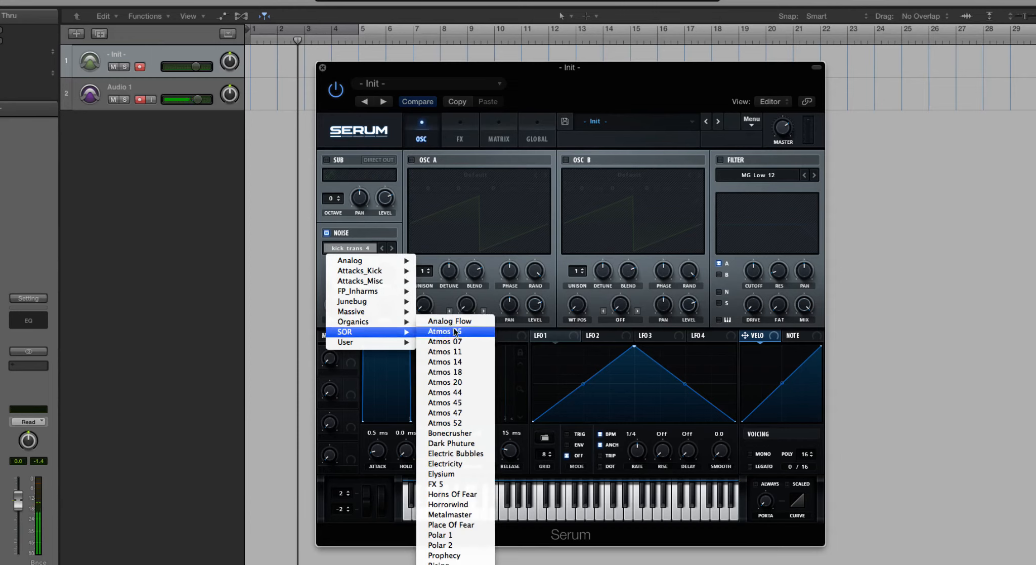
click(452, 494)
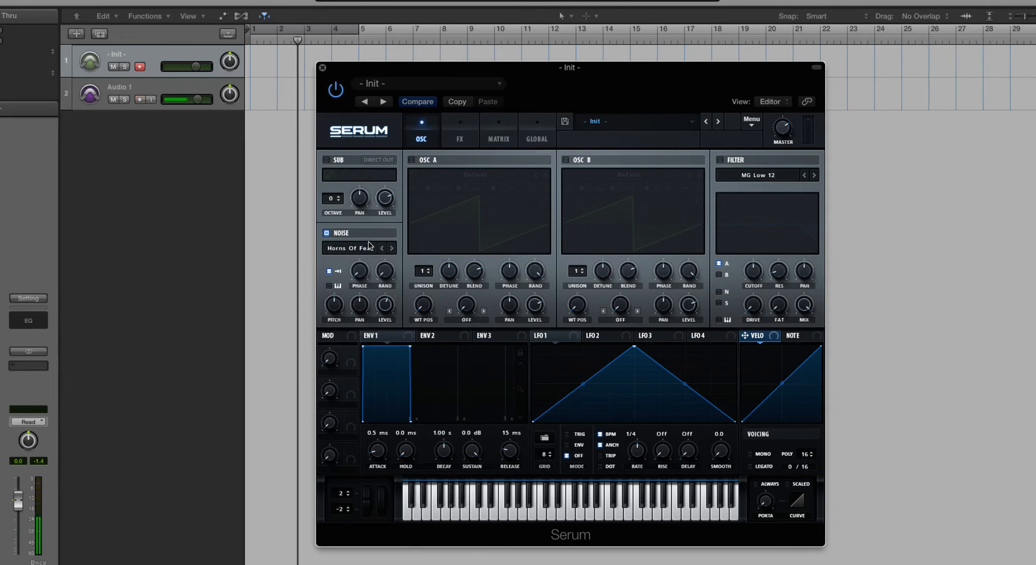
click(329, 271)
click(329, 271)
Step: Load the kick trans 2 sample from the Attacks_Misc category and audition it in one-shot mode
click(368, 252)
mouse_move(382, 282)
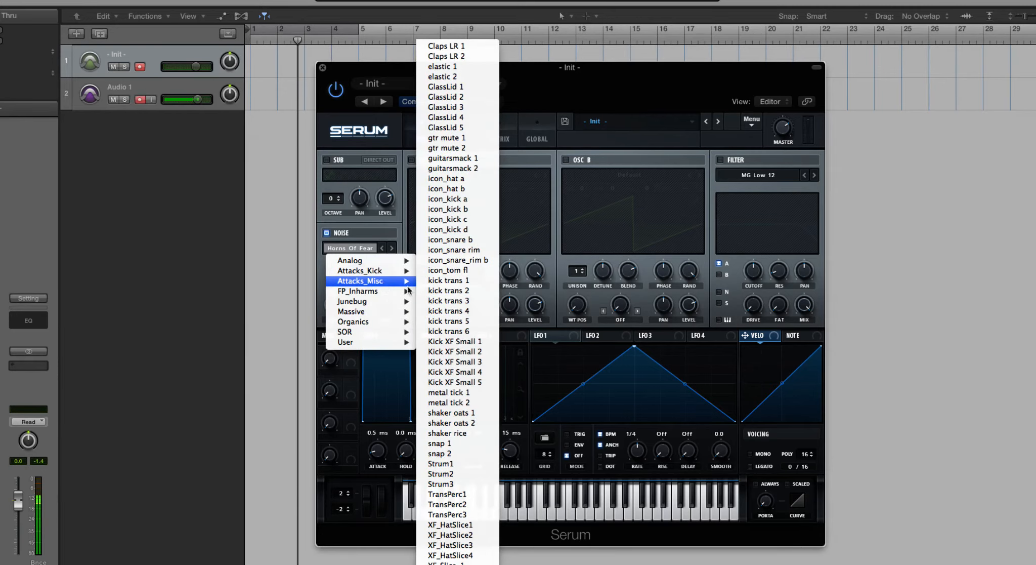
click(449, 290)
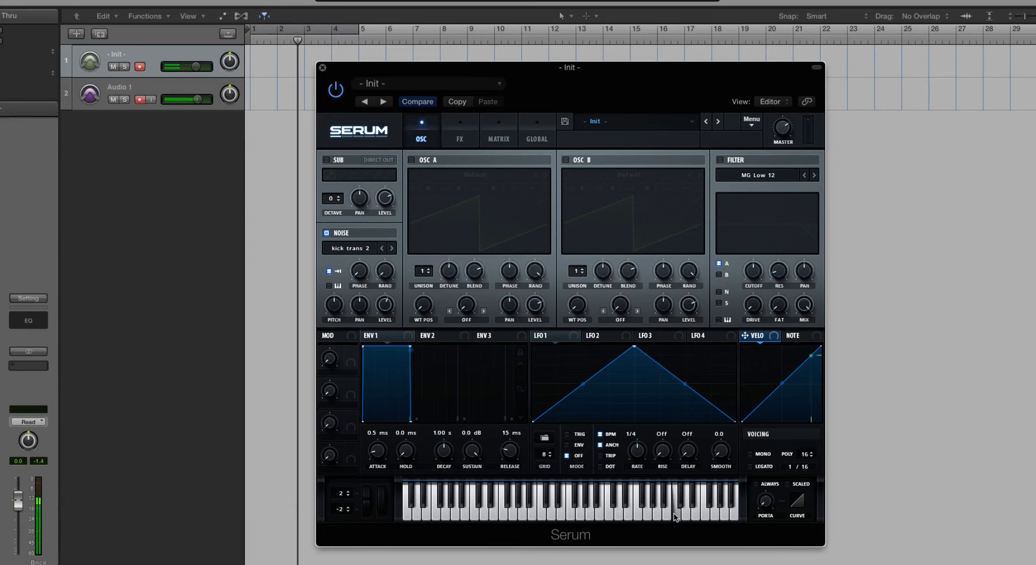
mouse_move(347, 263)
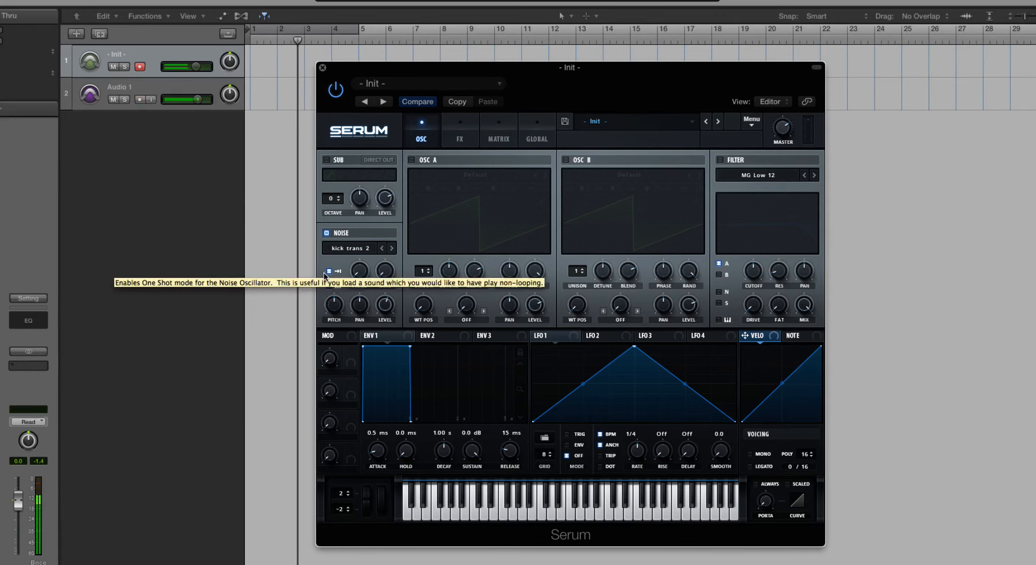
Step: Load Horns Of Fear from the SOR category into the noise oscillator again and turn on key tracking
click(347, 248)
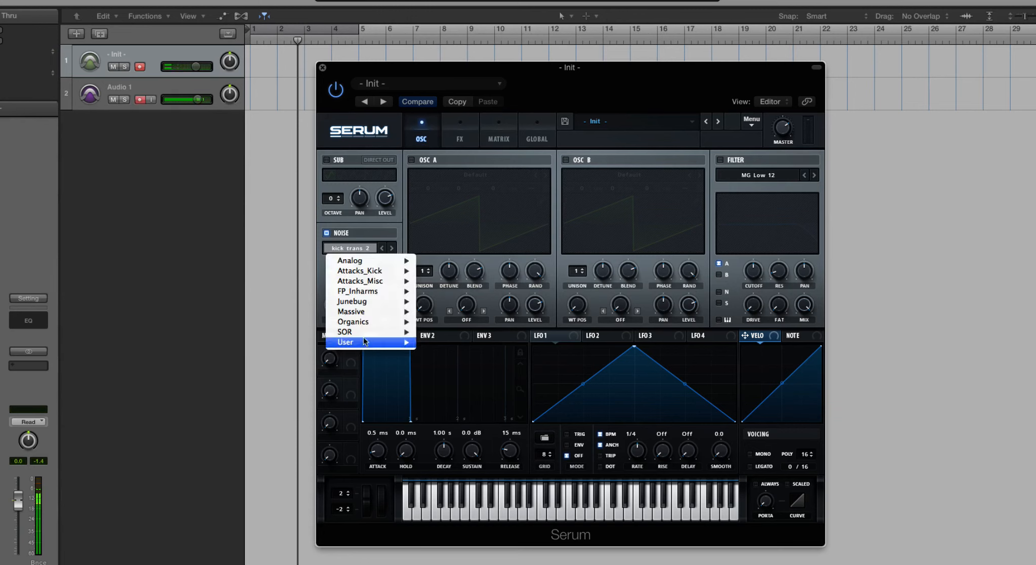
mouse_move(407, 333)
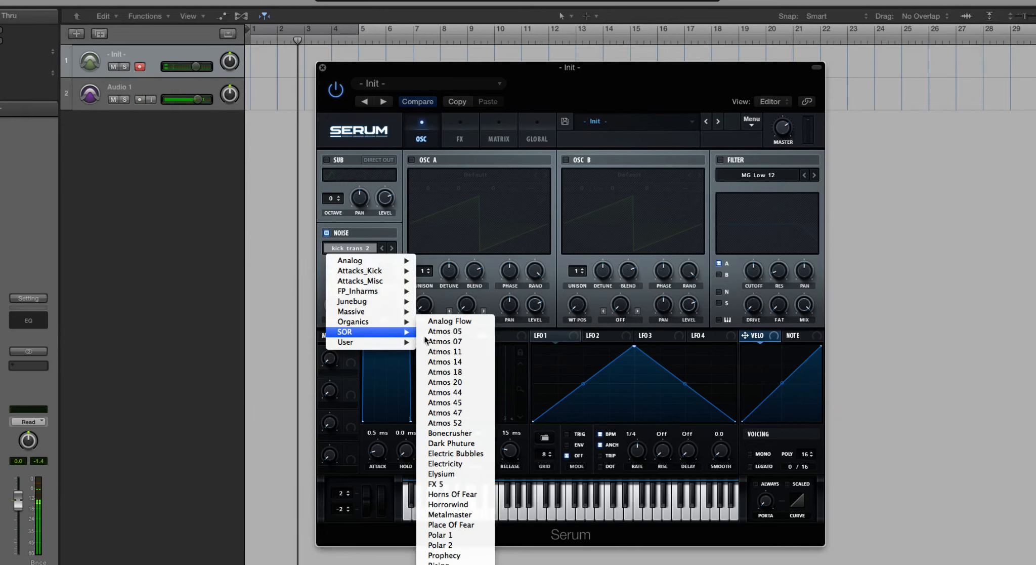
click(480, 496)
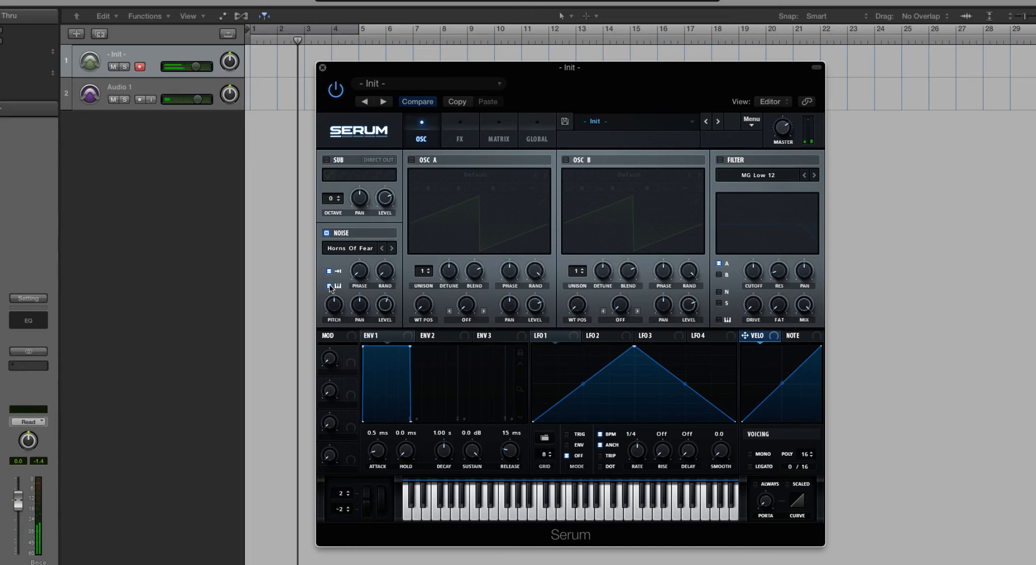
click(329, 286)
Step: Load the Piano Noise C4 sample from the User category into the noise oscillator
click(334, 248)
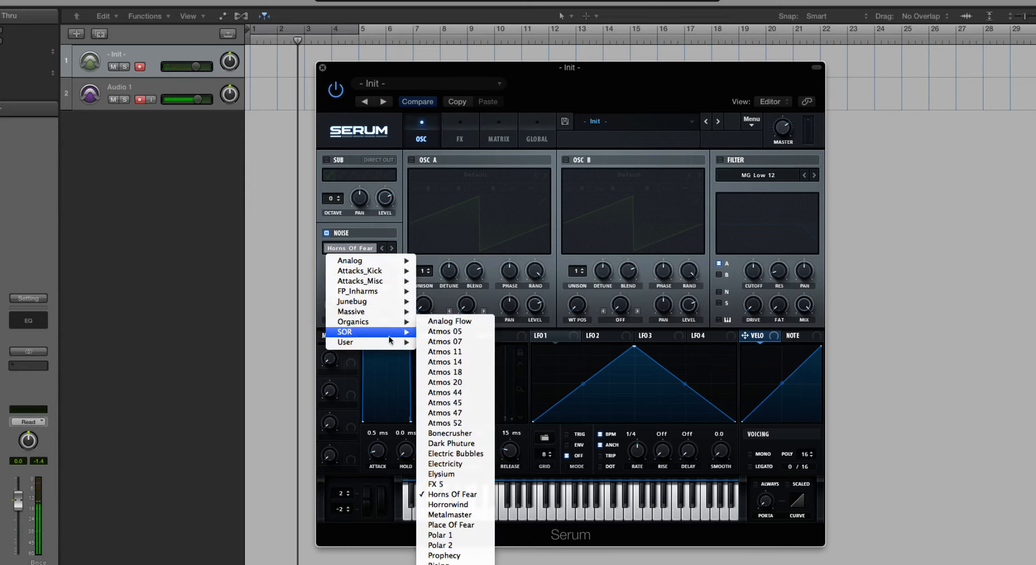
mouse_move(393, 343)
click(454, 351)
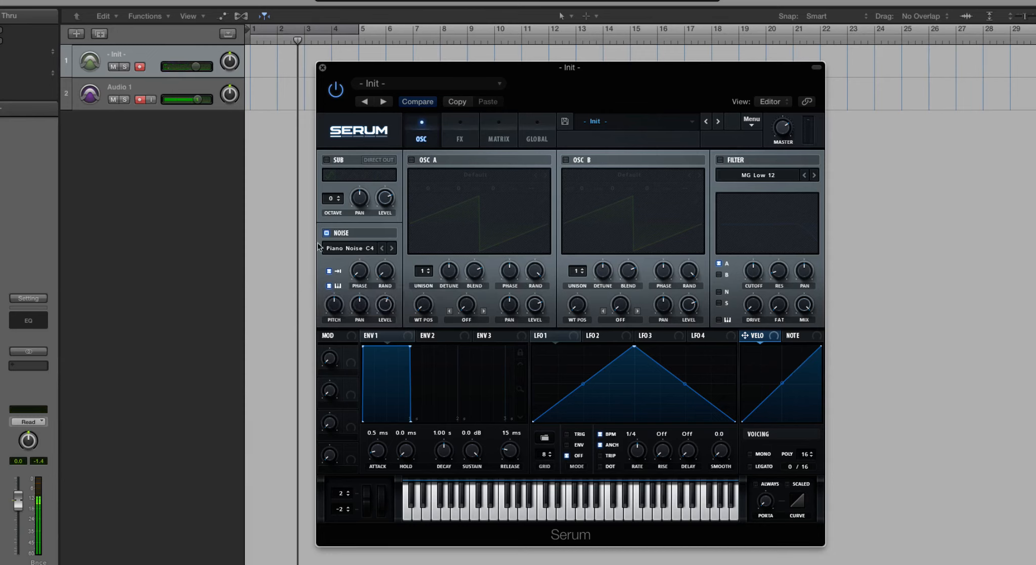
click(359, 248)
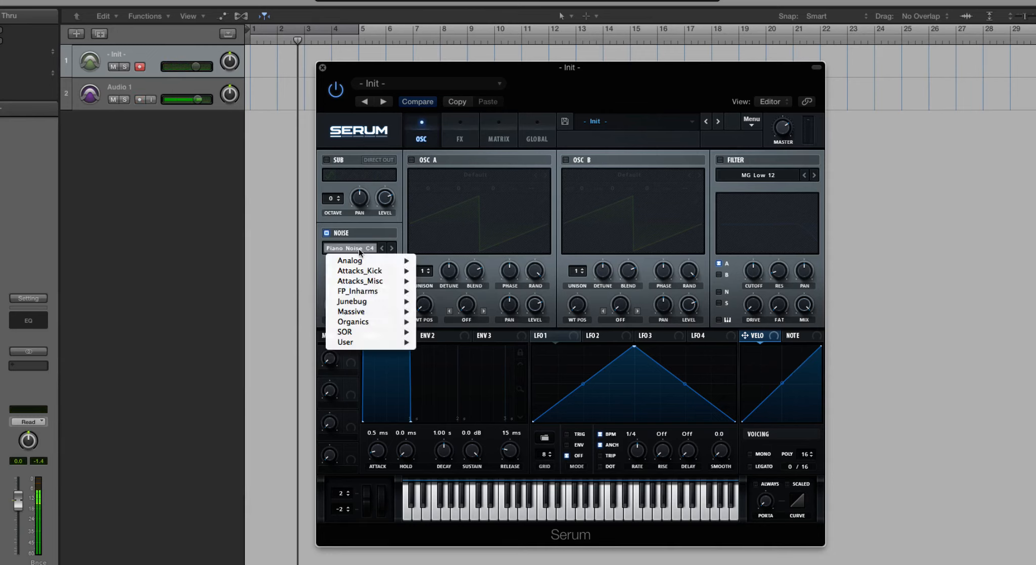
click(371, 235)
Step: Switch between the Pluck C3 and Piano Noise C4 samples, ending on Piano Noise C4, and adjust the noise oscillator's pitch
click(391, 247)
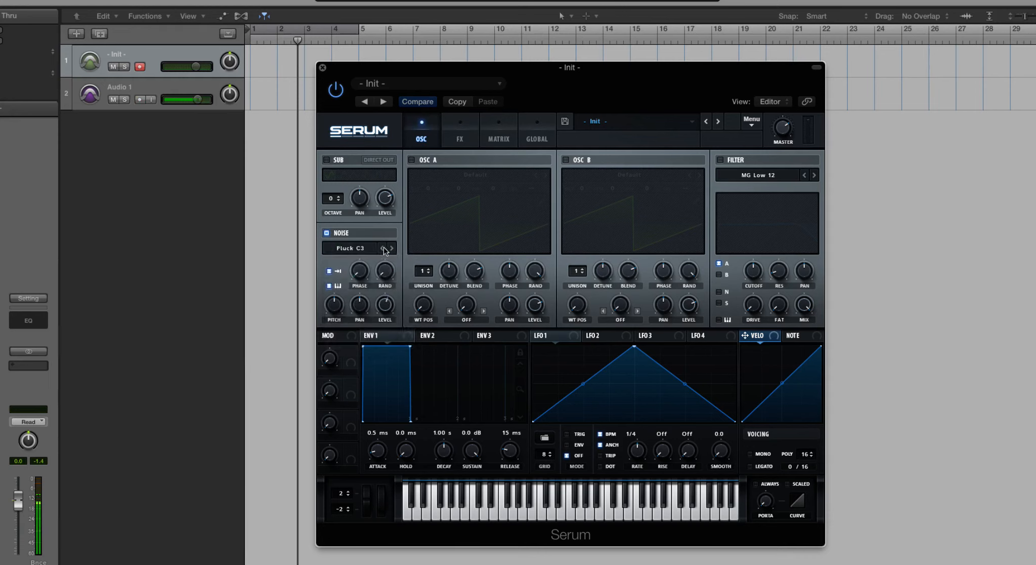
click(384, 247)
click(391, 247)
click(384, 248)
click(329, 286)
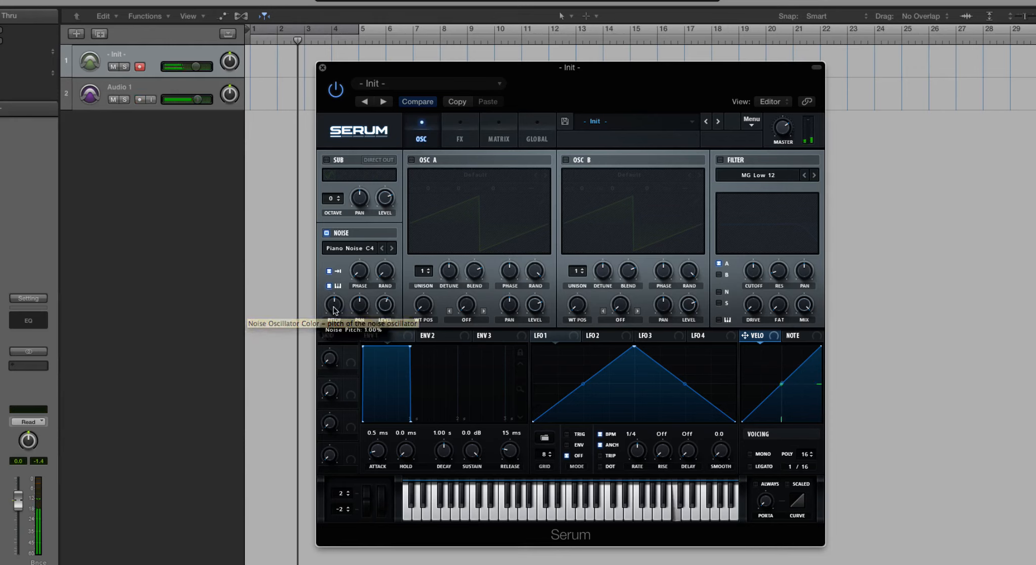
mouse_move(332, 311)
mouse_down()
mouse_move(336, 325)
mouse_move(337, 311)
mouse_up()
Step: Load ARP white from the Analog category into the noise oscillator and turn off one-shot mode and key tracking
click(361, 249)
mouse_move(369, 260)
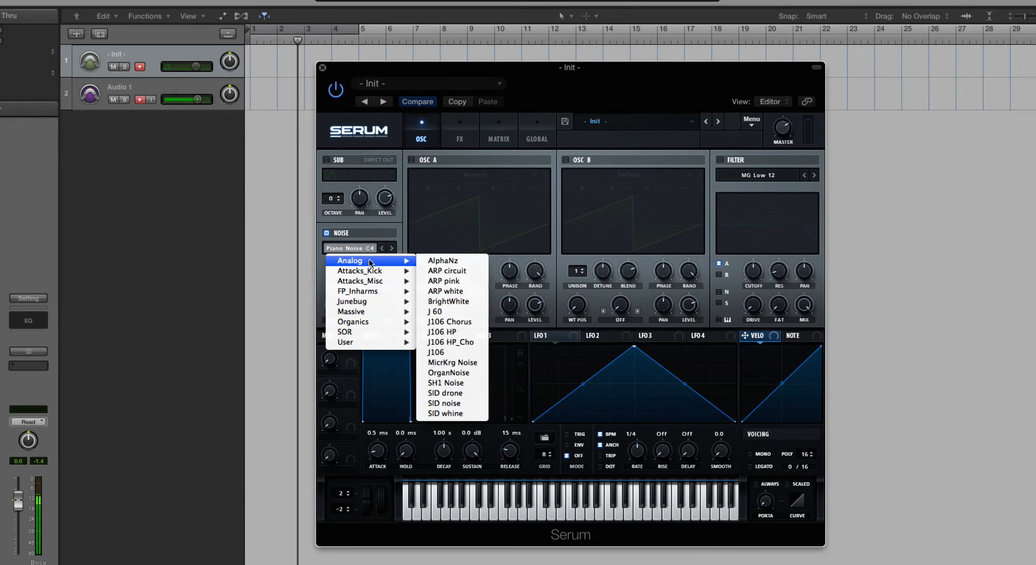
click(455, 293)
click(329, 271)
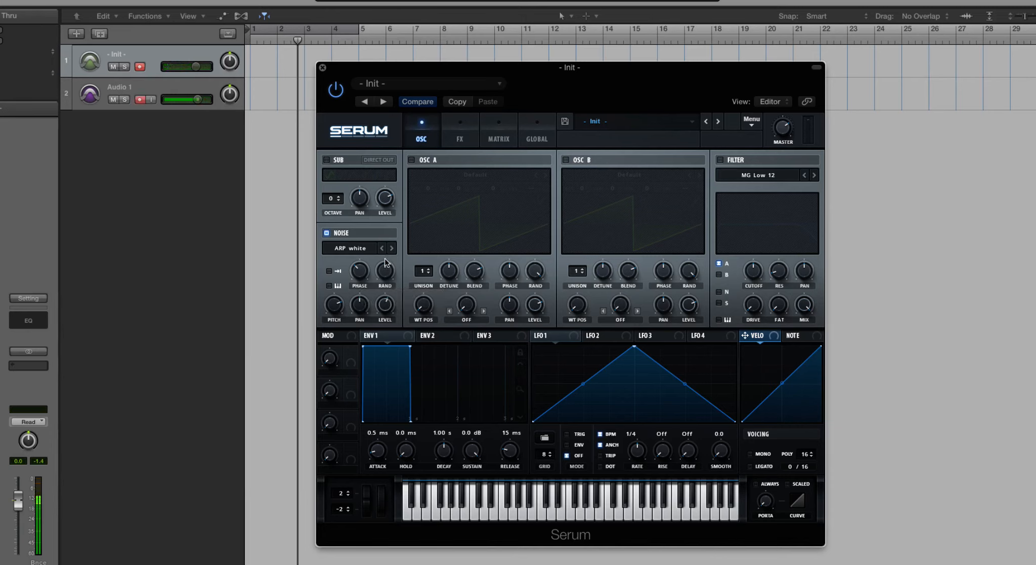
Step: Adjust the noise oscillator's pan around the center and vary its level
mouse_move(359, 308)
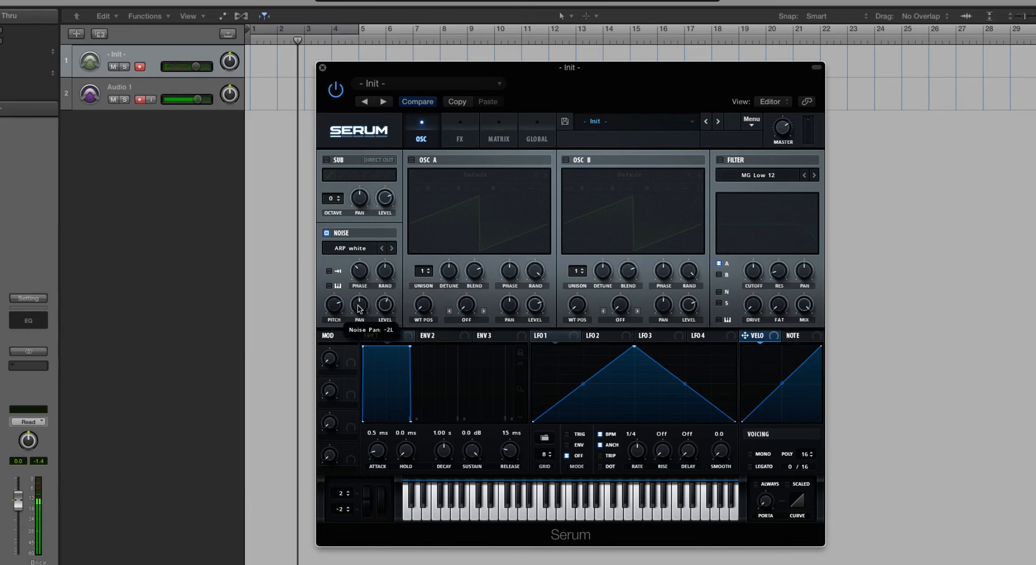
mouse_move(358, 305)
mouse_down()
mouse_move(363, 346)
mouse_move(361, 280)
mouse_move(365, 302)
mouse_up()
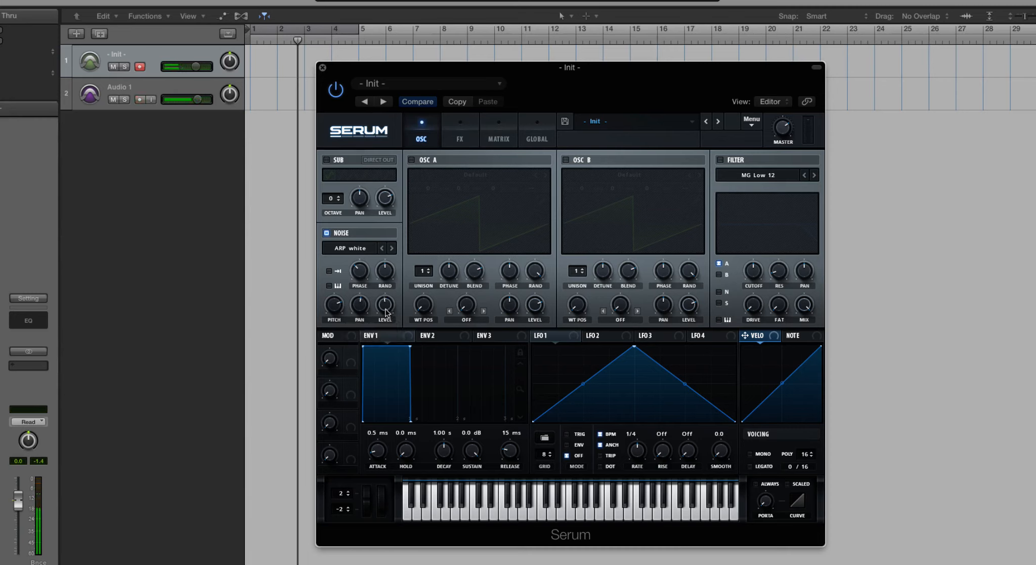
mouse_move(388, 305)
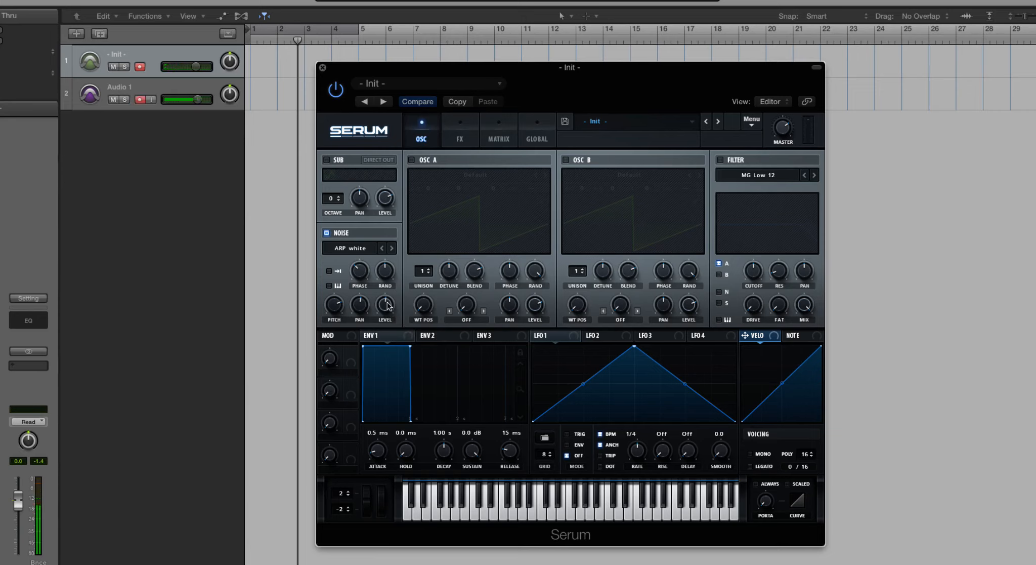